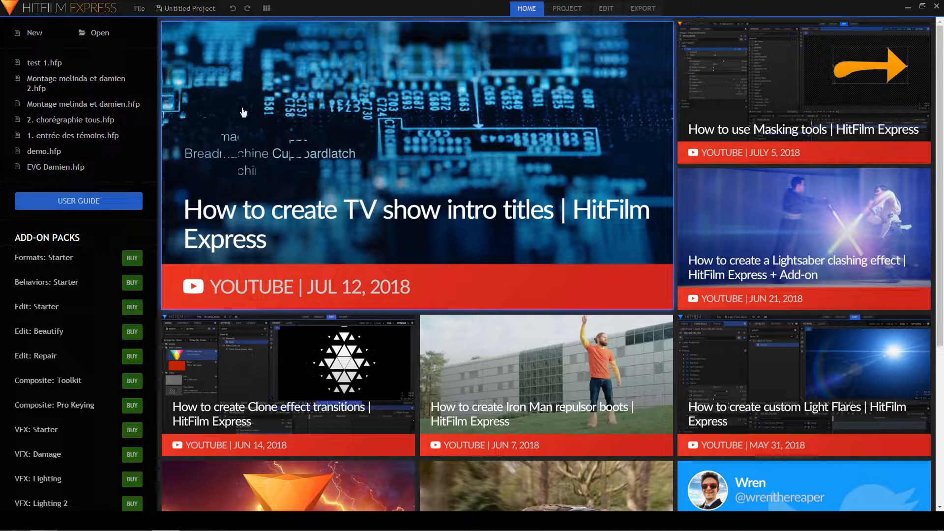
# - Create a new 1080p Full HD project at 30 fps for editing and import the DRONE video from the RUSHS folder
pyautogui.click(36, 33)
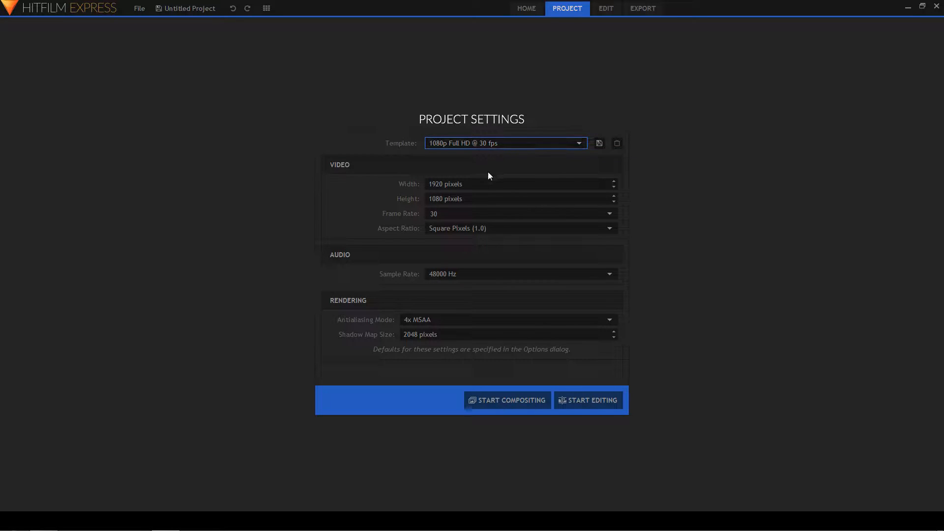
pyautogui.click(586, 404)
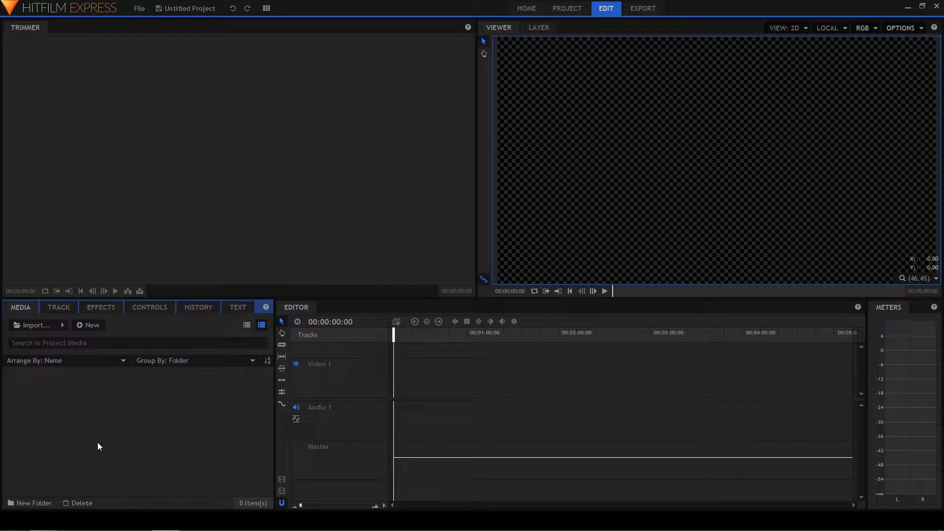
pyautogui.click(50, 522)
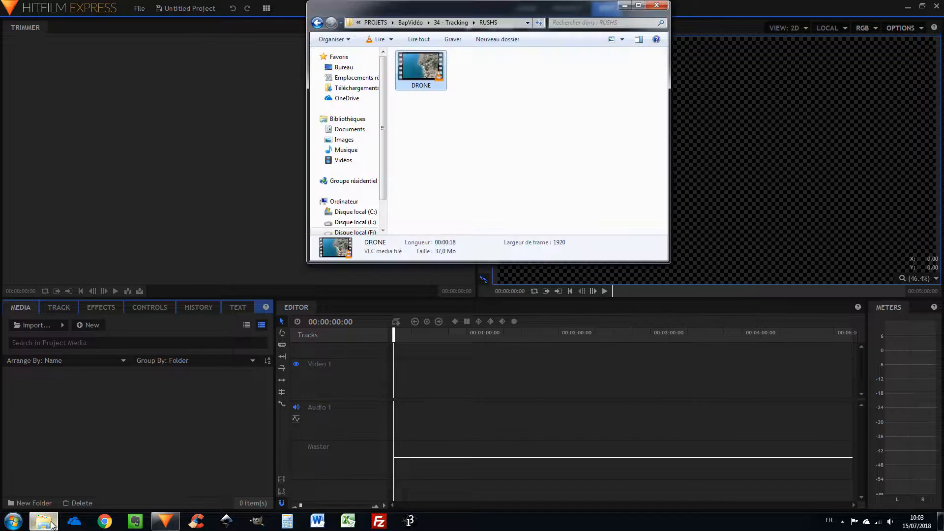
pyautogui.moveTo(424, 77); pyautogui.dragTo(80, 429)
pyautogui.click(294, 13)
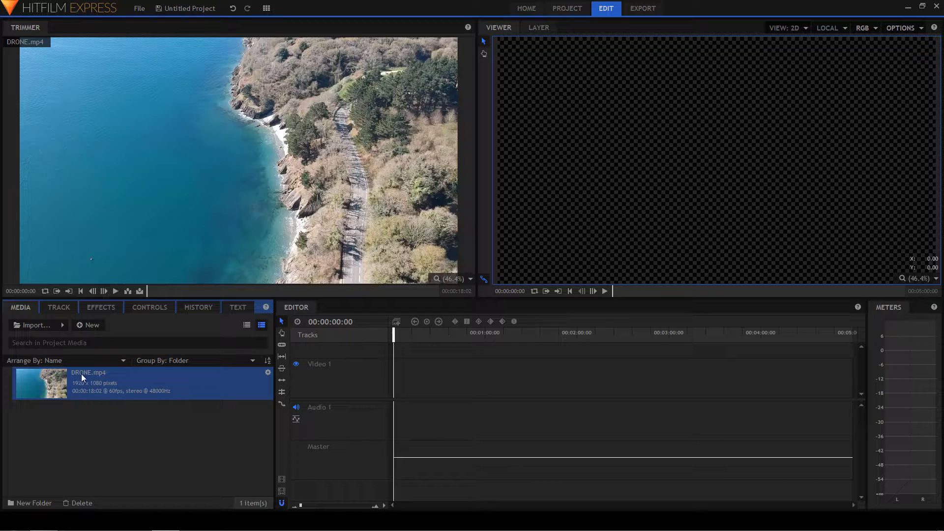
# - Place DRONE.mp4 at the start of Video 1 without matching the sequence settings, and make it a composite shot using the selected clip's properties
pyautogui.moveTo(279, 395); pyautogui.dragTo(398, 391)
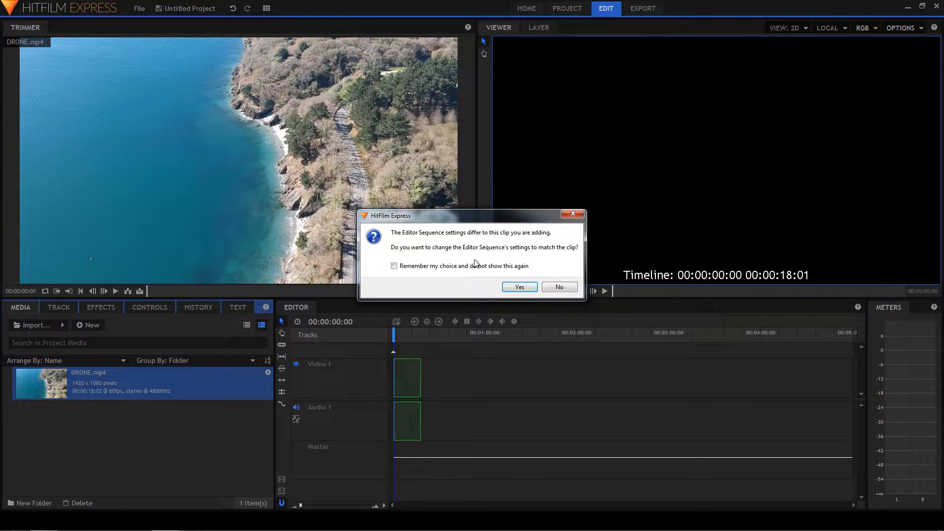
pyautogui.click(559, 287)
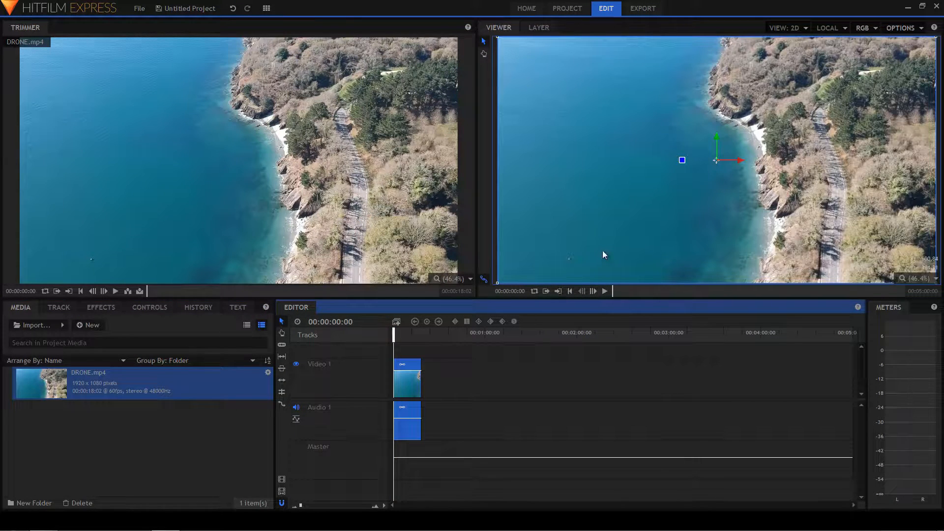
pyautogui.rightClick(410, 382)
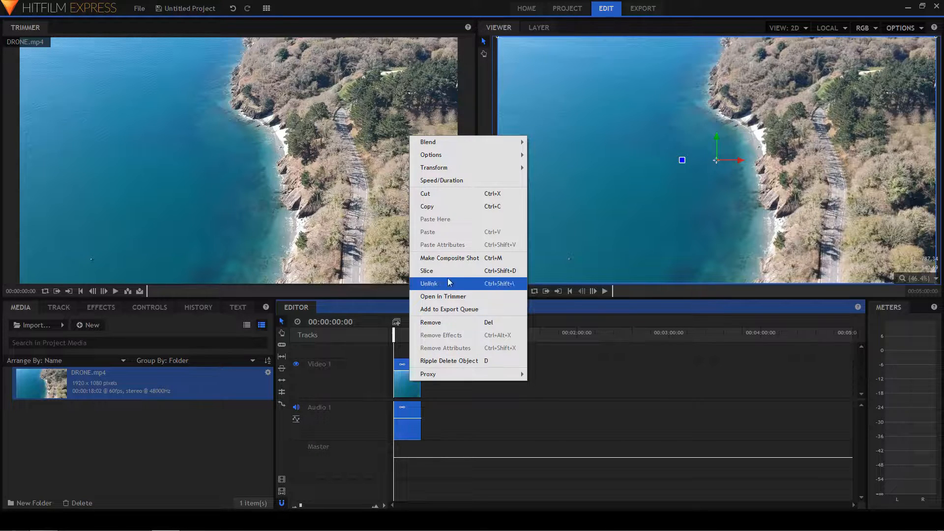
pyautogui.click(452, 258)
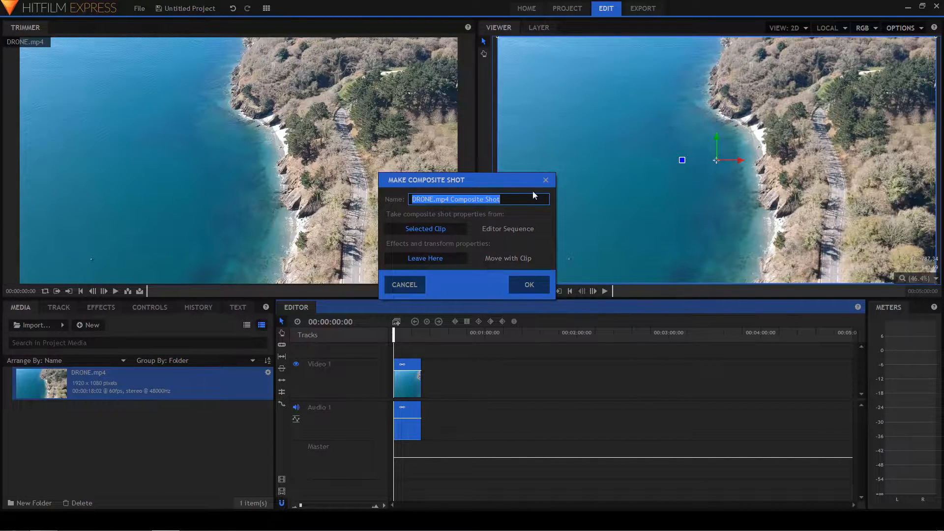
pyautogui.click(529, 286)
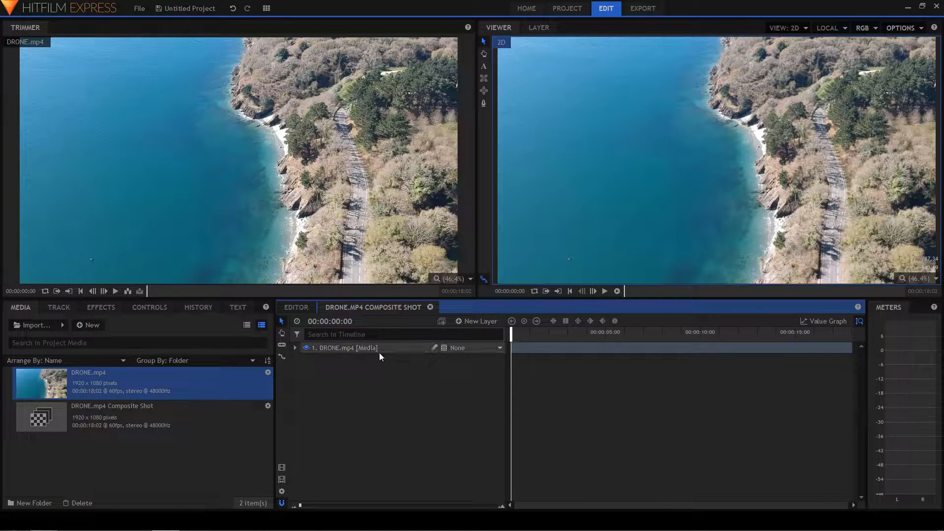
pyautogui.click(301, 310)
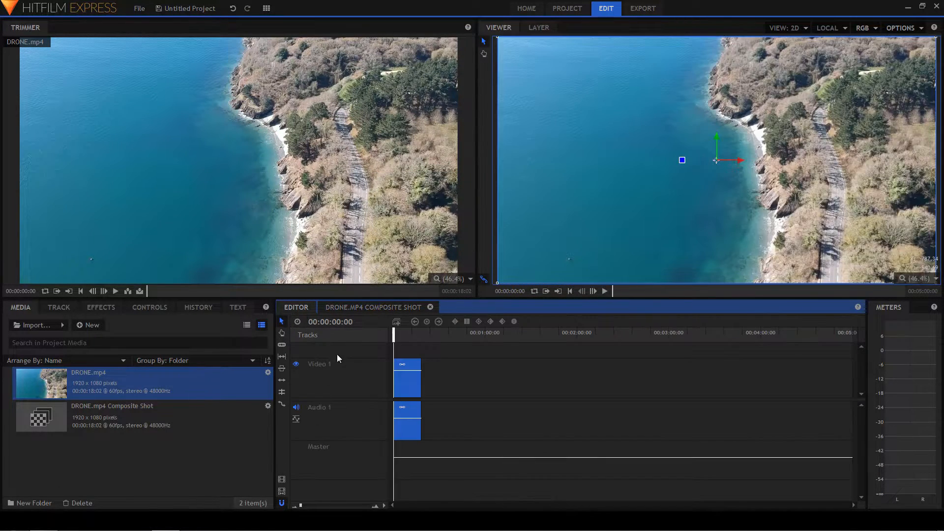
pyautogui.click(359, 305)
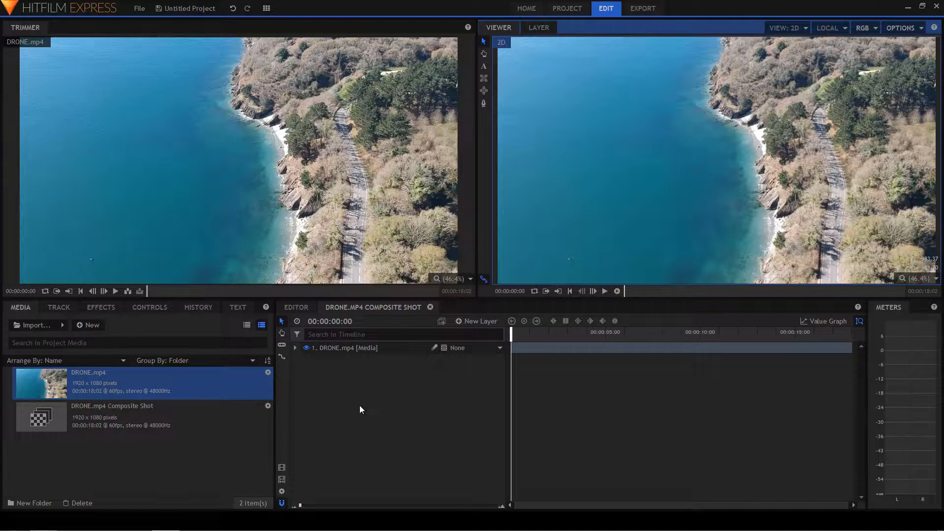
# - Add a text layer 1920 pixels wide to the composite shot and write TEXTE in it
pyautogui.click(479, 322)
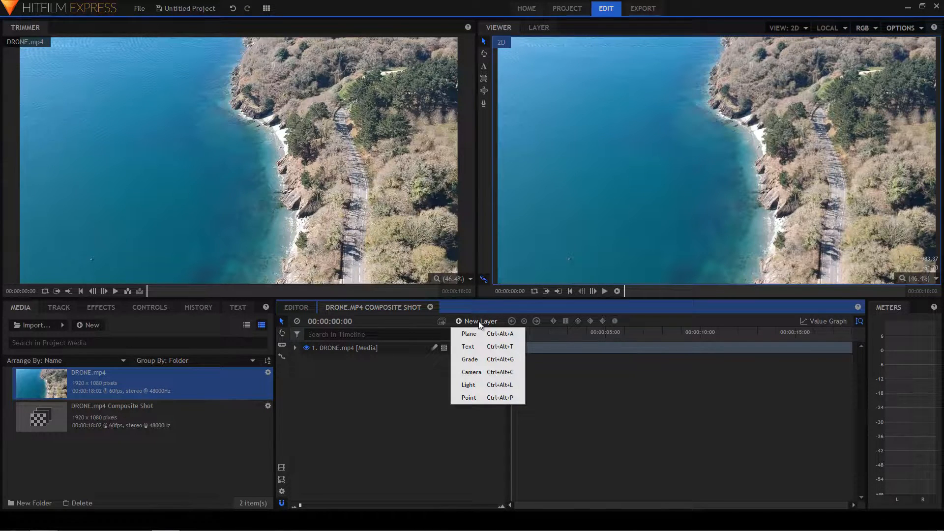
pyautogui.click(478, 346)
pyautogui.moveTo(458, 234); pyautogui.dragTo(408, 229)
pyautogui.write('1920')
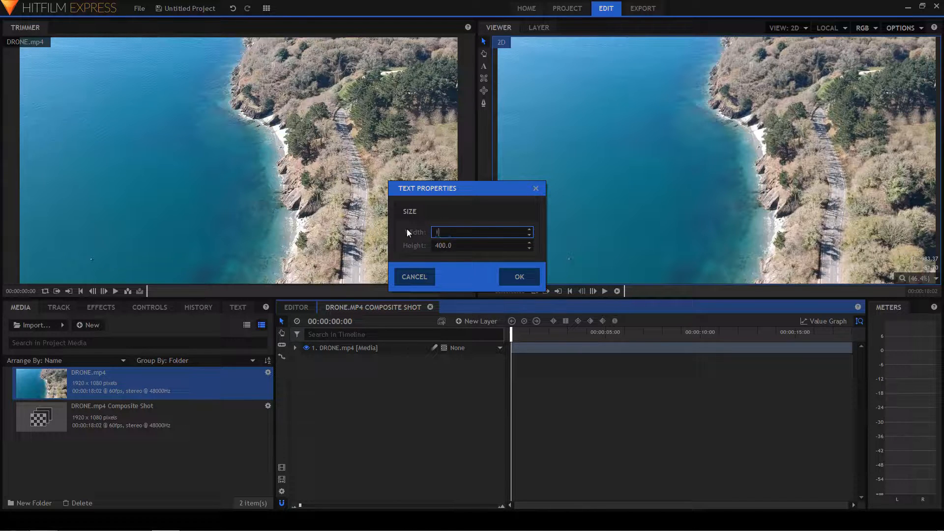
pyautogui.click(524, 279)
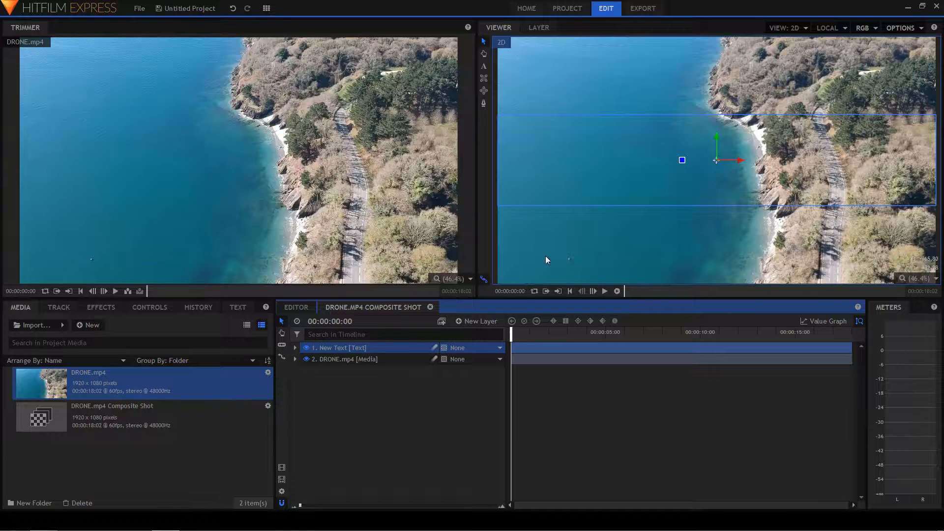
pyautogui.click(485, 67)
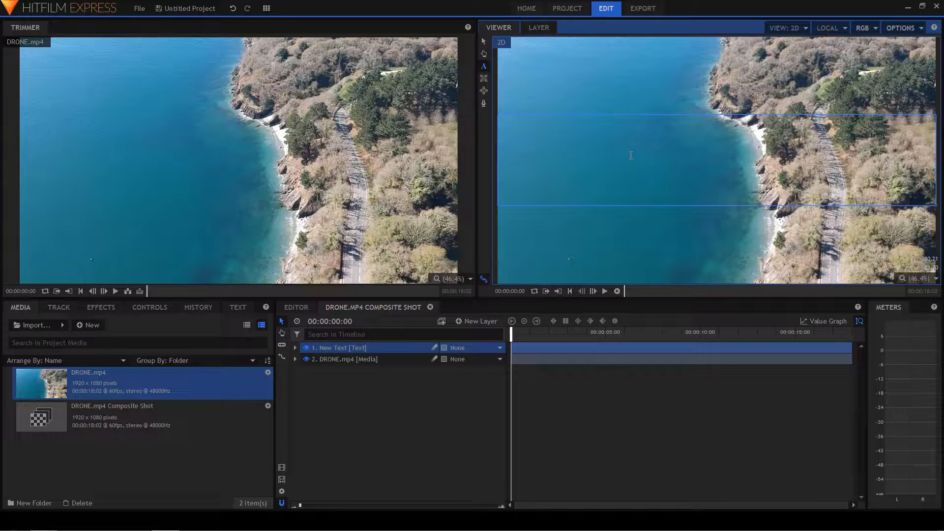
pyautogui.write('TEXTE')
# - Set the font size of the word TEXTE to 111 and centre-align it
pyautogui.moveTo(547, 123); pyautogui.dragTo(494, 125)
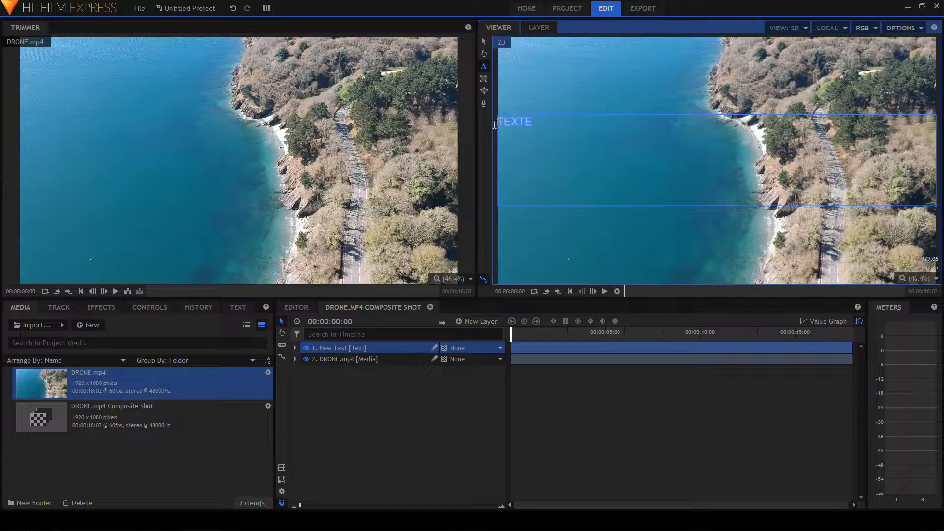
pyautogui.click(238, 308)
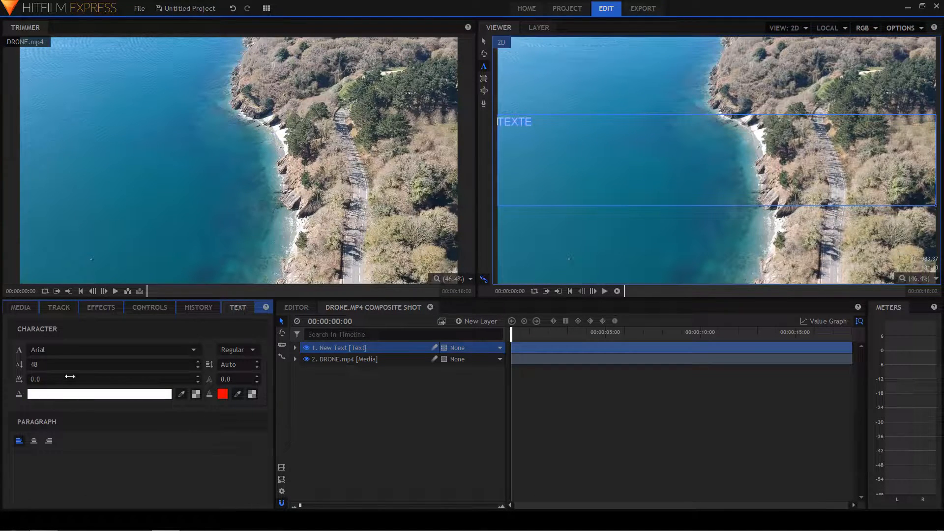
pyautogui.moveTo(34, 365); pyautogui.dragTo(66, 364)
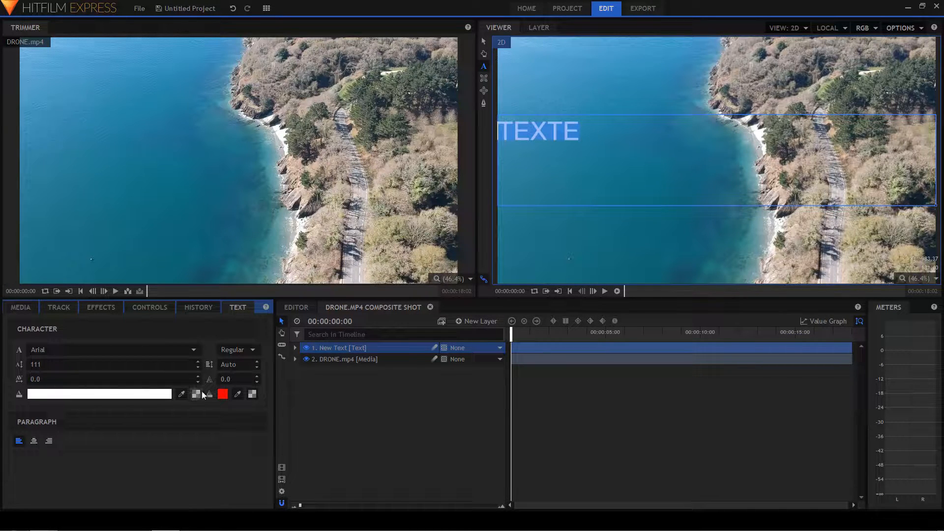
pyautogui.click(35, 442)
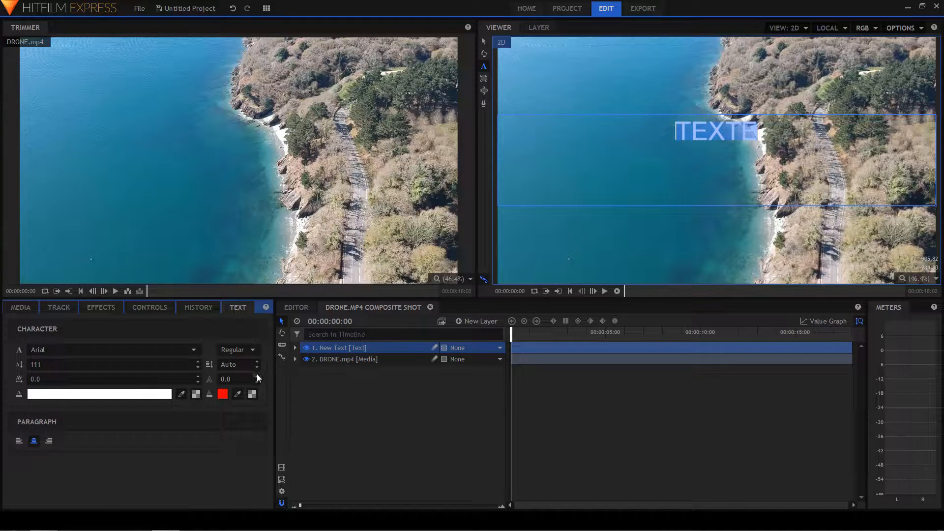
# - Add a tracker to the DRONE.mp4 layer in the composite shot
pyautogui.click(336, 360)
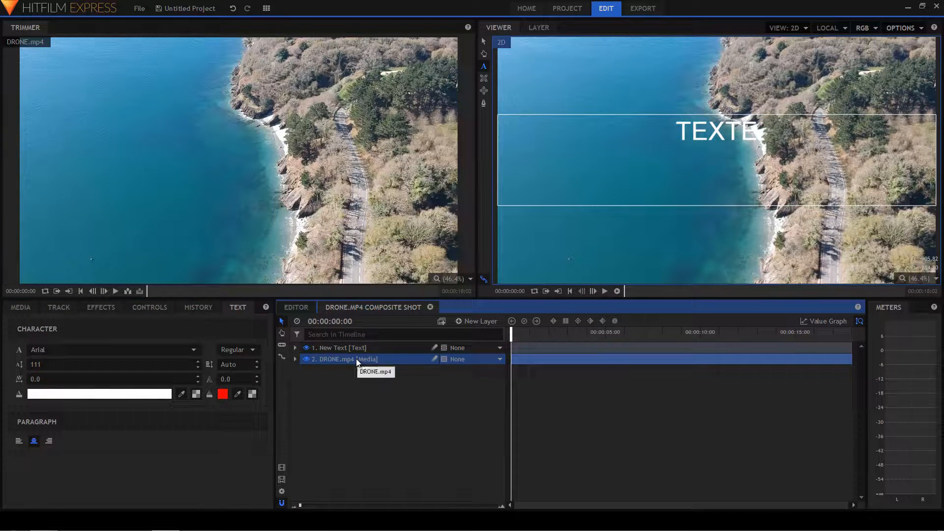
pyautogui.click(296, 359)
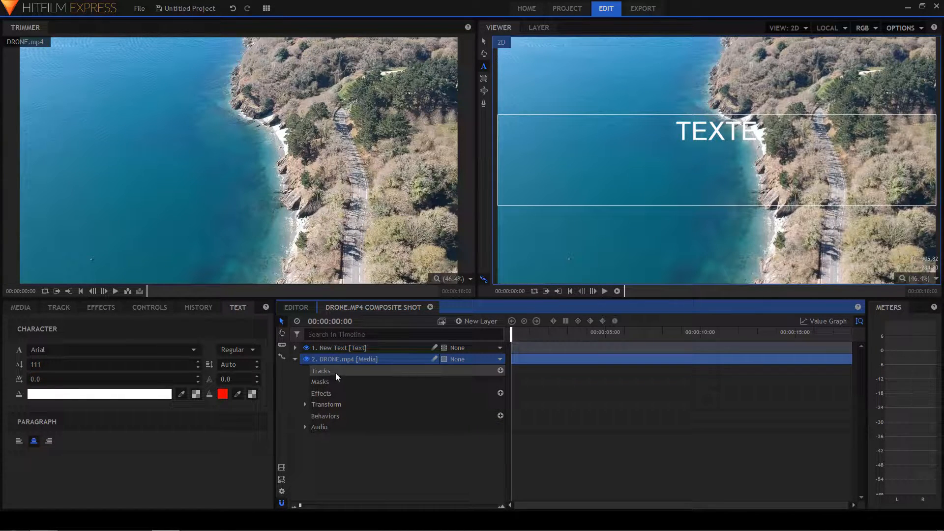
pyautogui.click(501, 371)
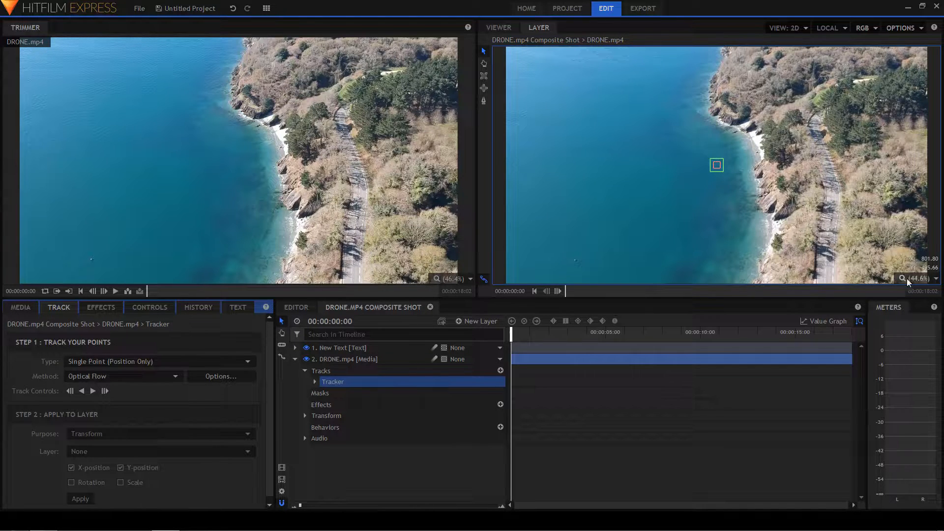
# - Position the tracker on the dark rocks at the tip of the small headland on the coastline
pyautogui.click(936, 279)
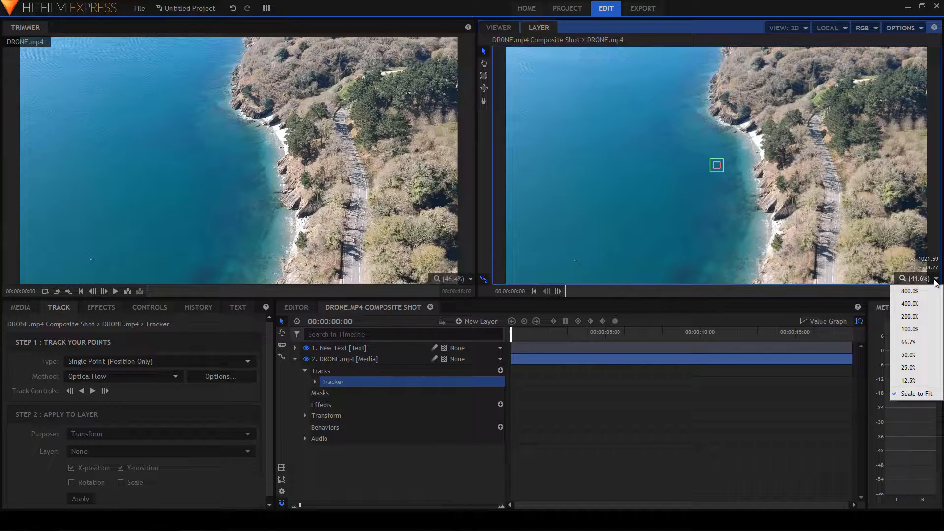
pyautogui.click(914, 343)
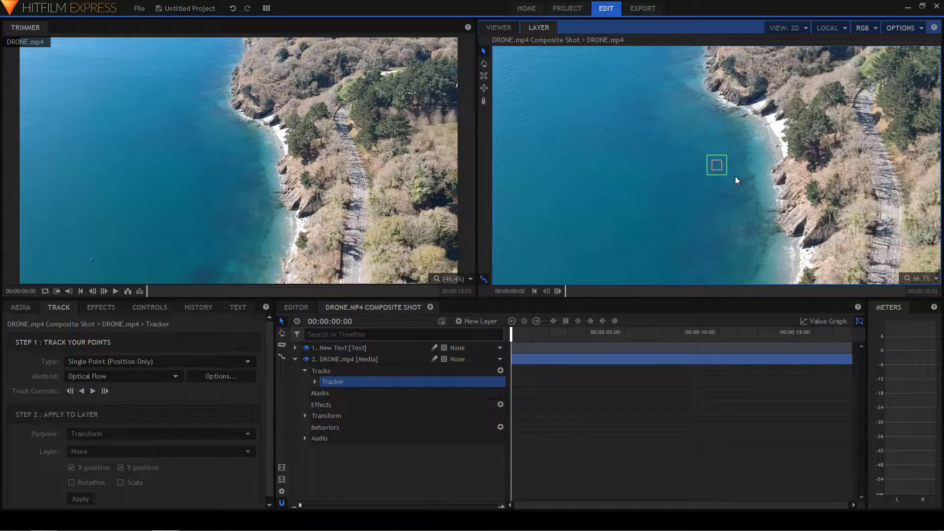
pyautogui.scroll(1, 737, 181)
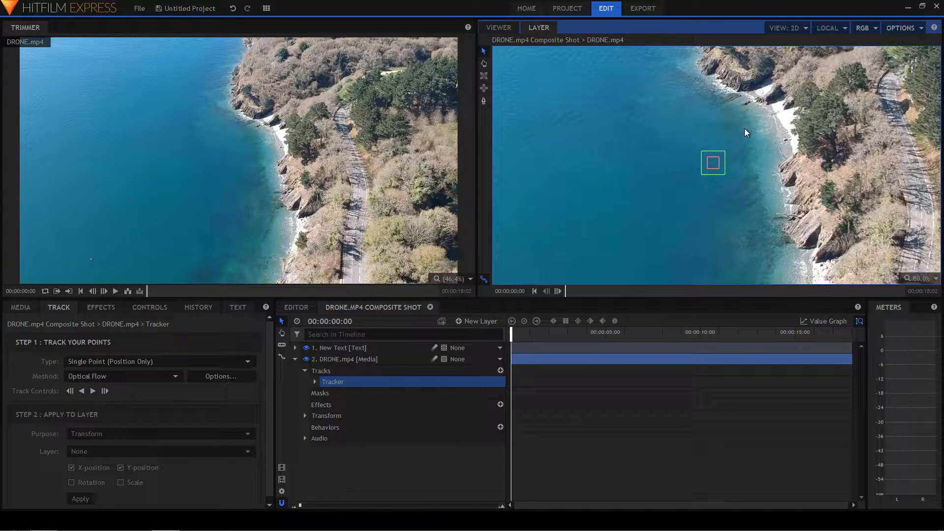
pyautogui.moveTo(747, 133); pyautogui.dragTo(756, 218)
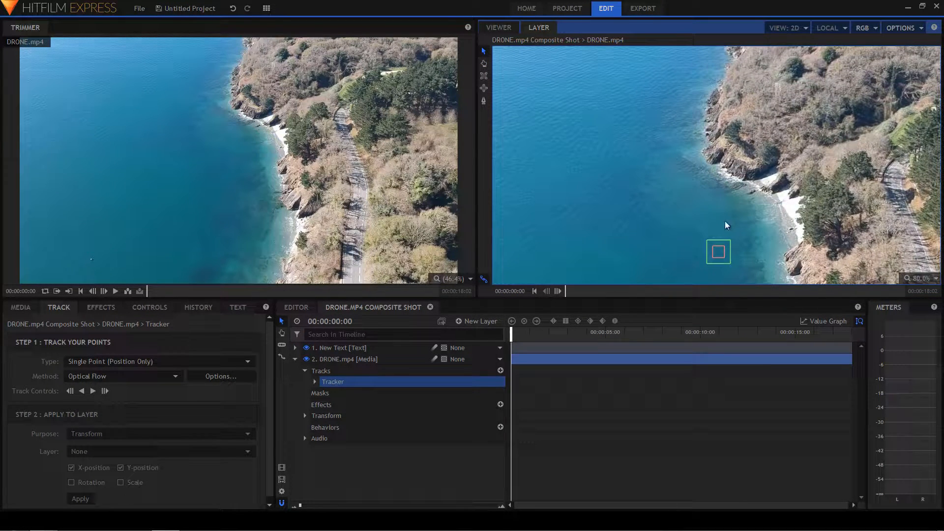
pyautogui.click(720, 250)
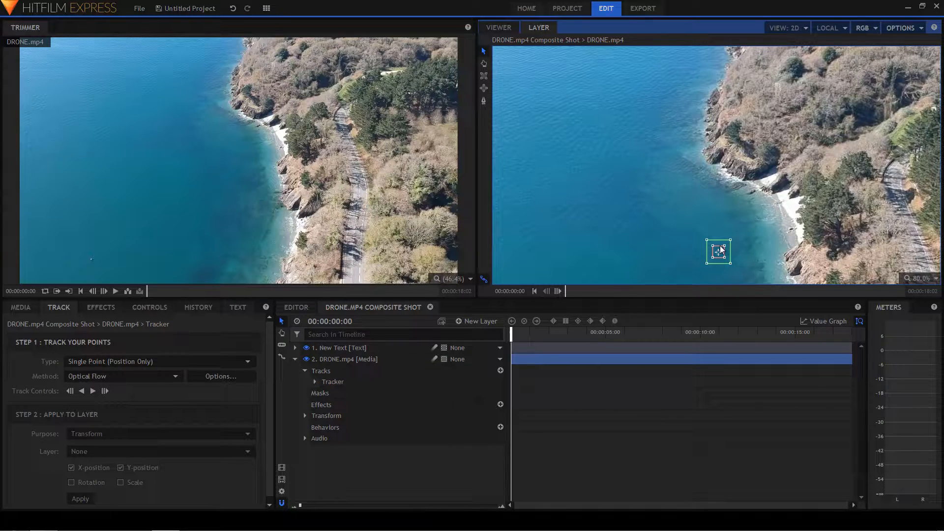
pyautogui.moveTo(722, 249); pyautogui.dragTo(719, 160)
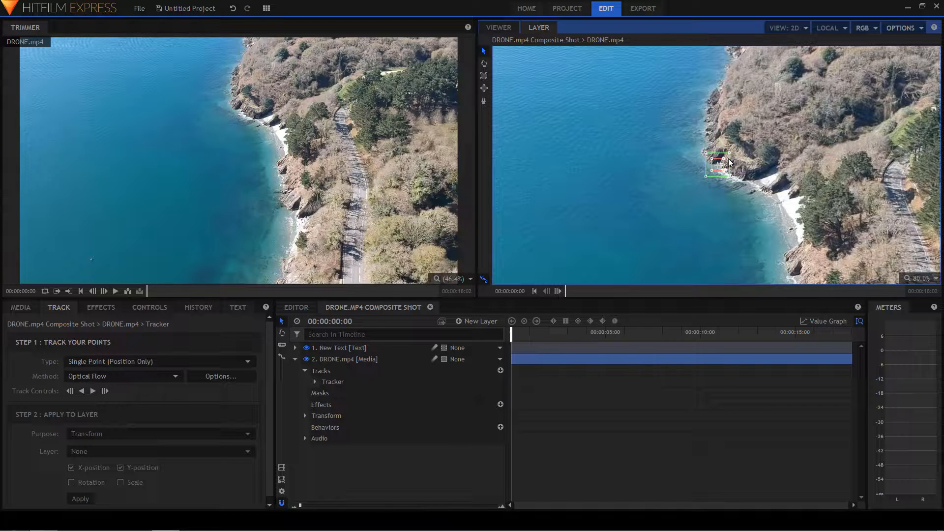
pyautogui.moveTo(717, 173); pyautogui.dragTo(615, 166)
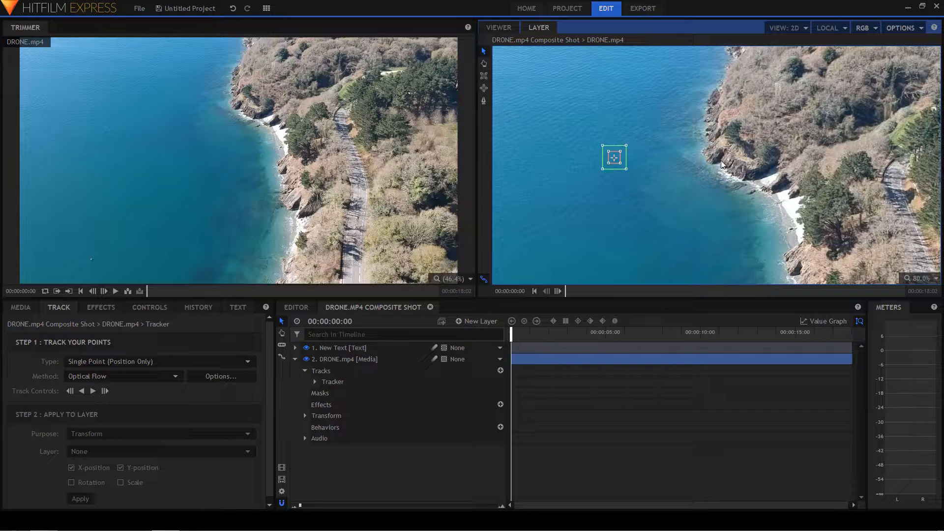
pyautogui.moveTo(617, 166); pyautogui.dragTo(711, 199)
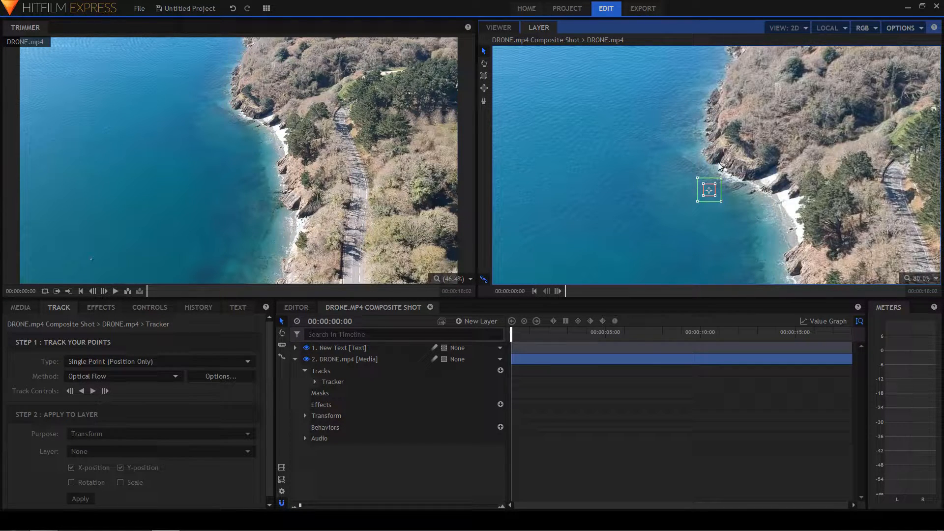
pyautogui.moveTo(710, 199); pyautogui.dragTo(722, 172)
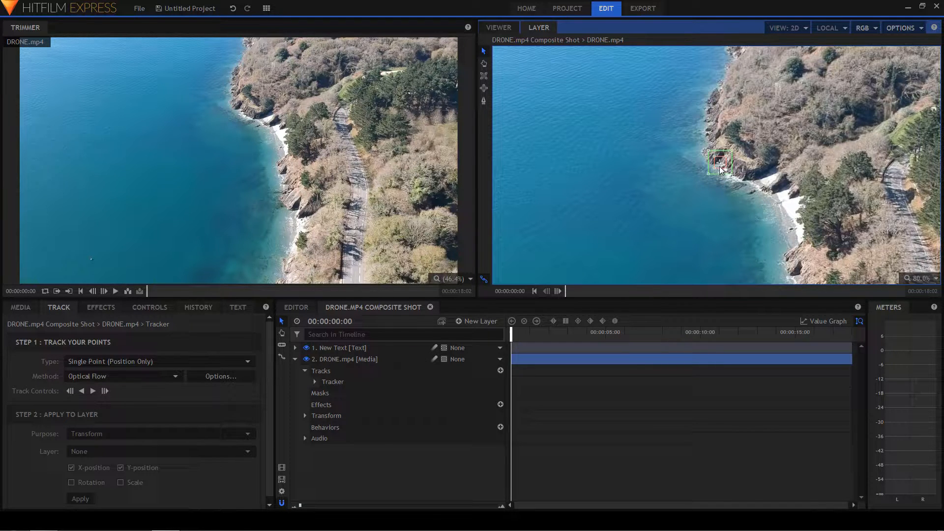
# - Enlarge the tracker's outer search area slightly around the rocks and keep the tracking type at Single Point (Position Only)
pyautogui.moveTo(708, 173); pyautogui.dragTo(683, 192)
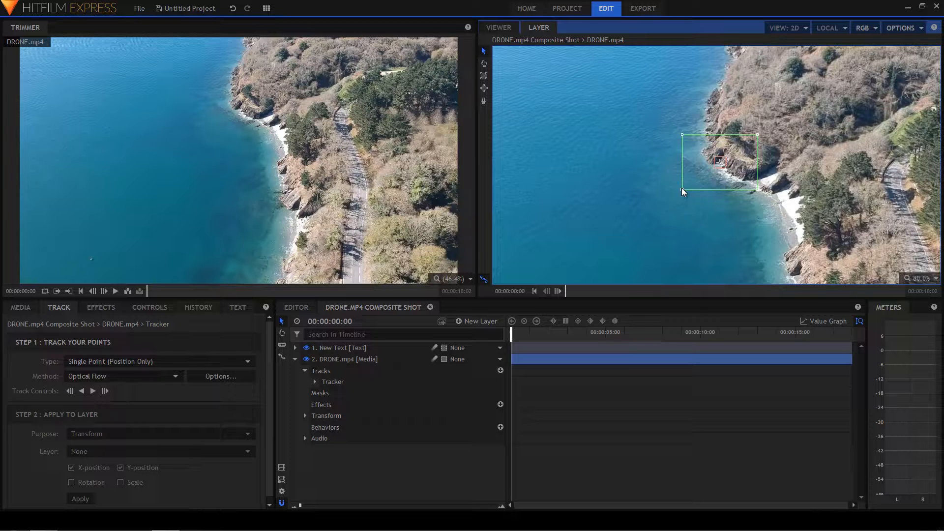
pyautogui.moveTo(683, 191); pyautogui.dragTo(705, 176)
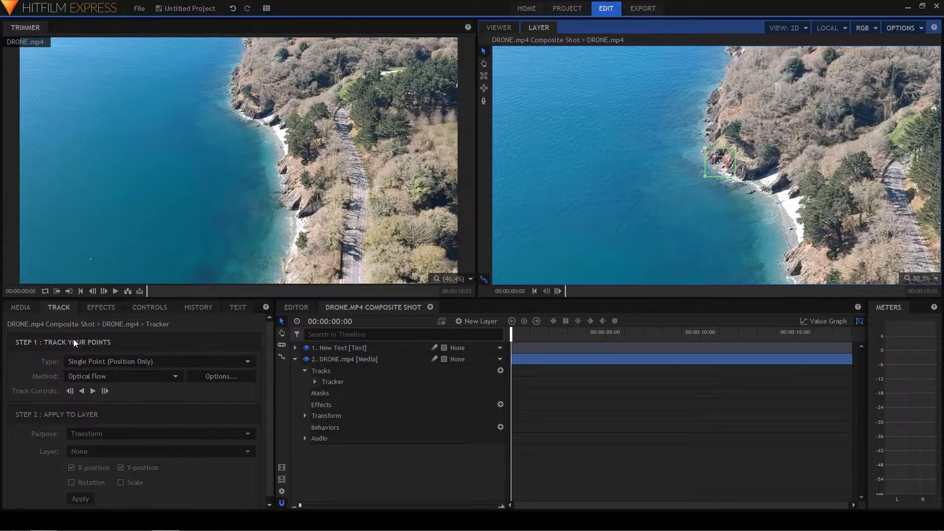
pyautogui.click(143, 367)
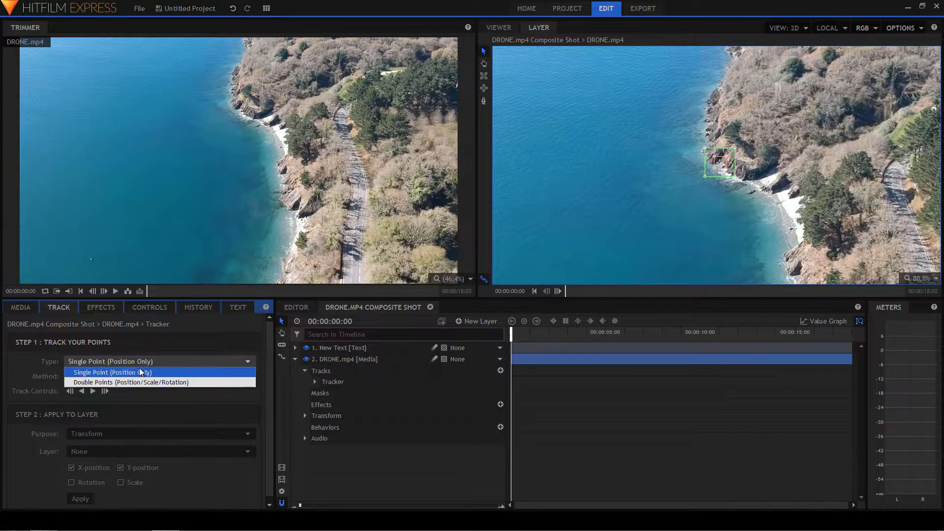
pyautogui.click(140, 372)
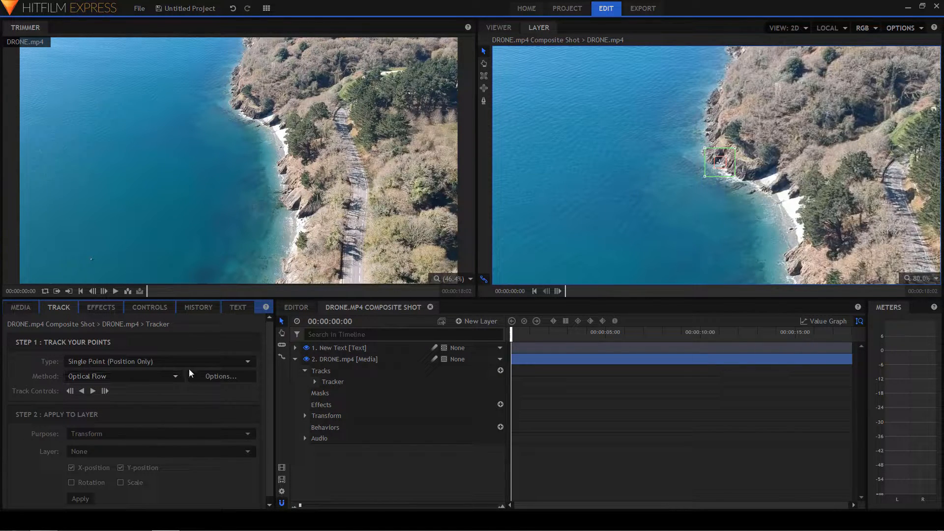
# - Track the point on the rocks forward through the whole drone clip and scale the layer view to fit
pyautogui.click(94, 392)
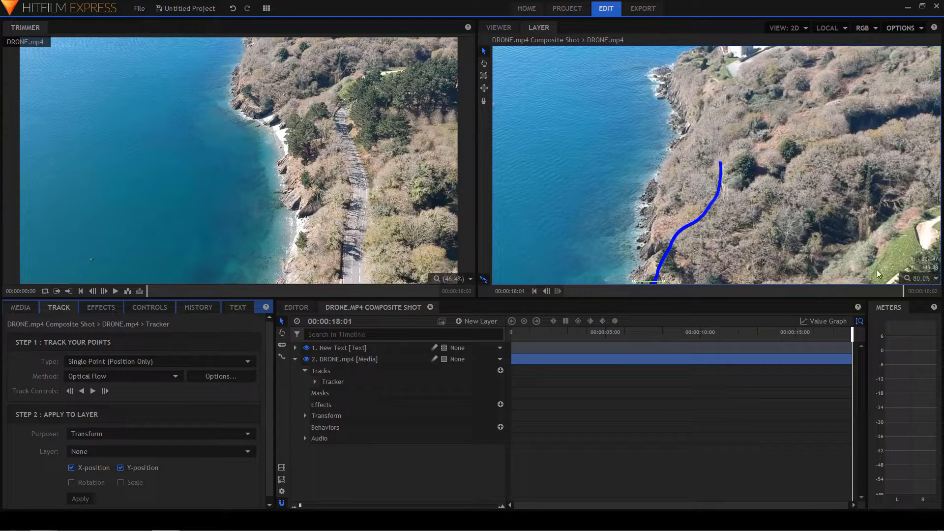
pyautogui.click(915, 279)
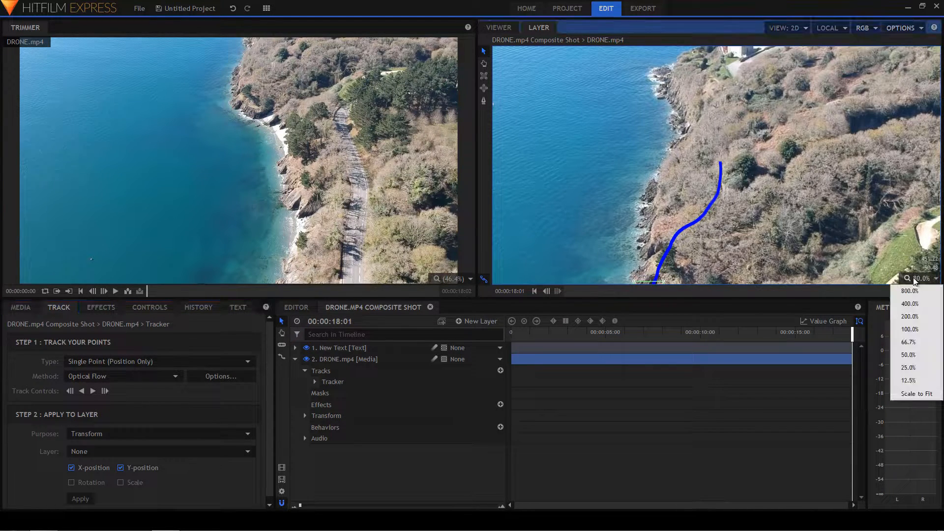
pyautogui.click(923, 329)
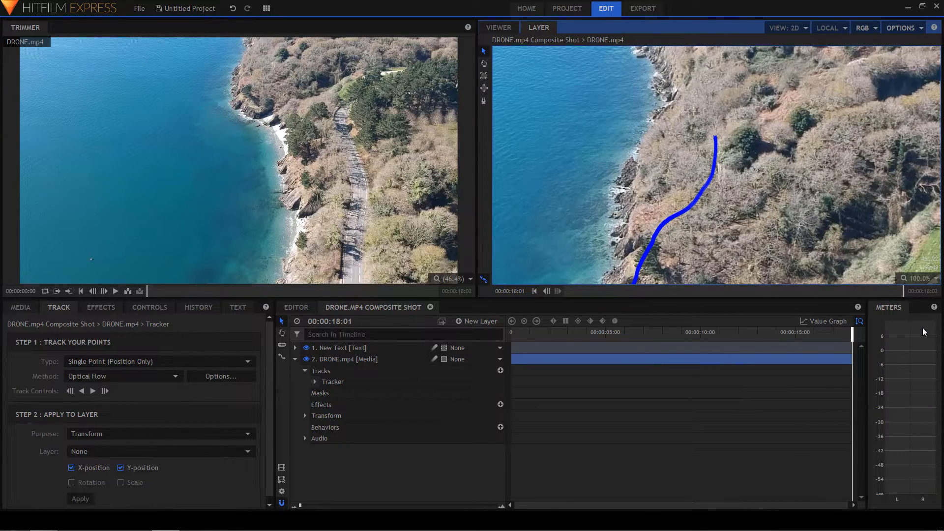
pyautogui.click(930, 279)
pyautogui.click(919, 395)
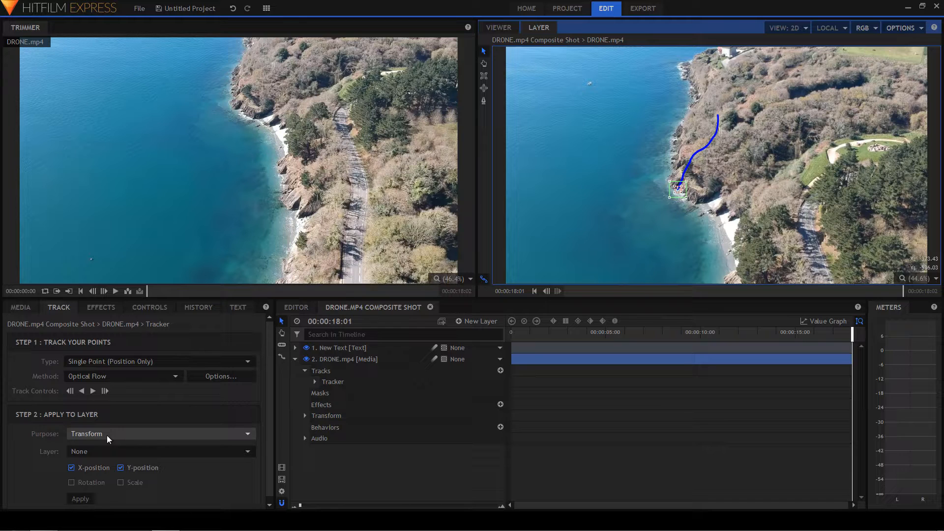
# - Rename the New Text layer as Texte tracking
pyautogui.click(85, 453)
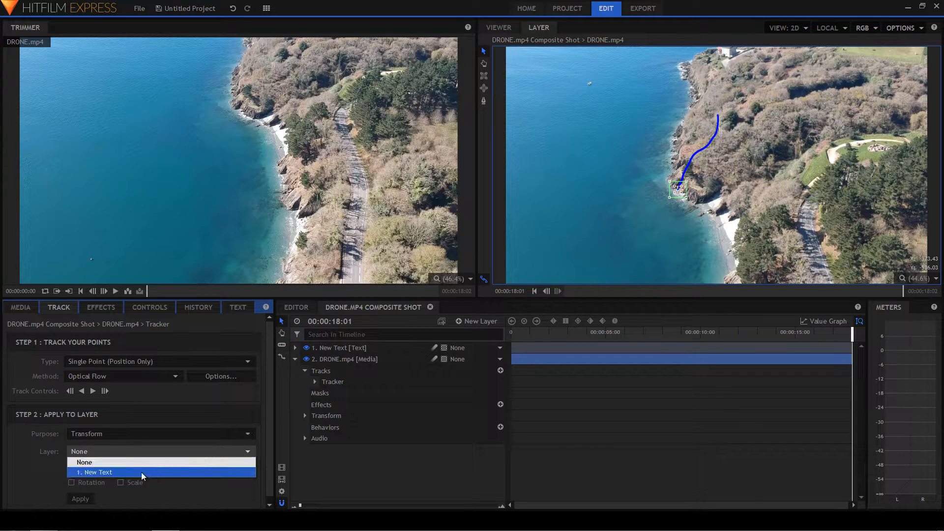
pyautogui.click(353, 348)
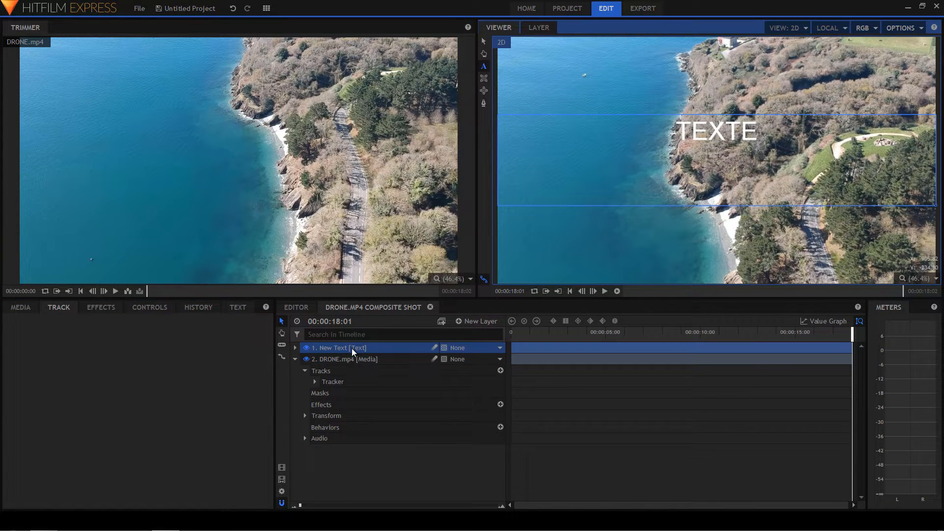
pyautogui.doubleClick(338, 349)
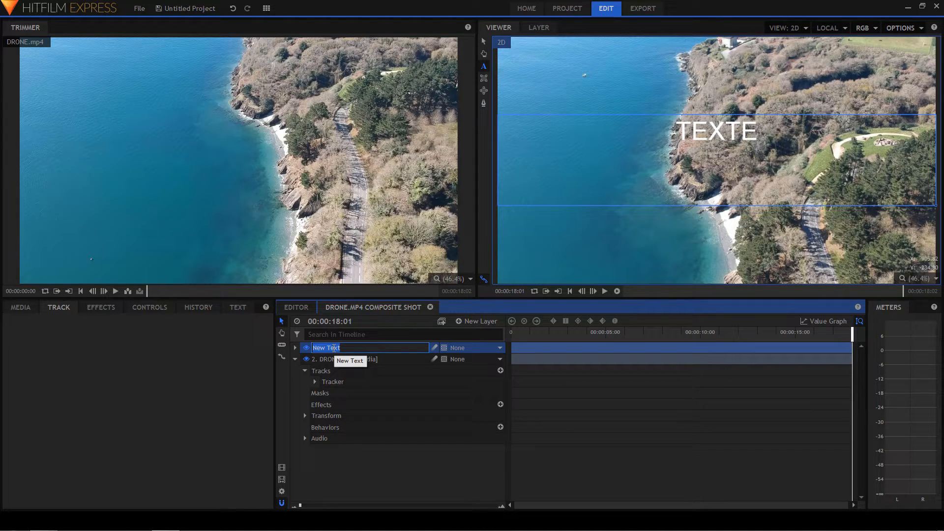
pyautogui.write('Texte tracking')
pyautogui.press('Return')
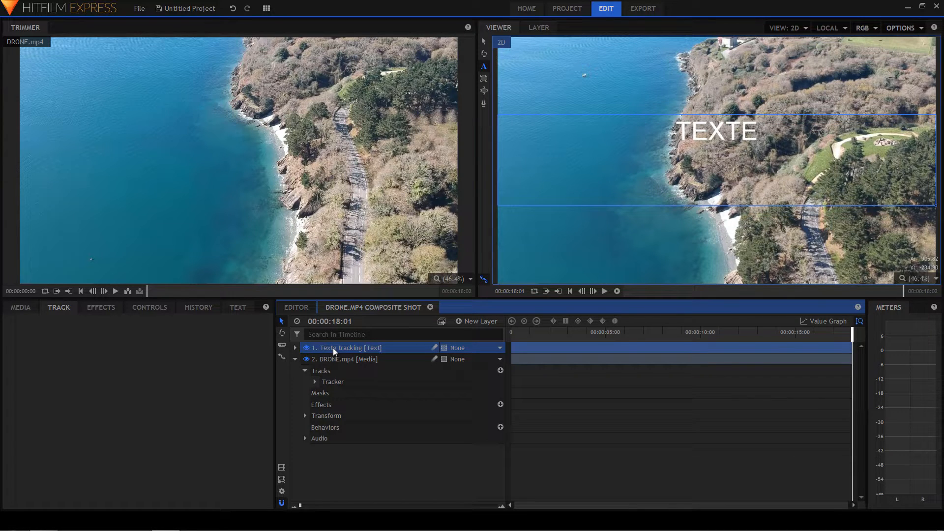
# - Apply the DRONE.mp4 tracker's X and Y position transform to the Texte tracking layer and play the composite shot from the start
pyautogui.click(333, 360)
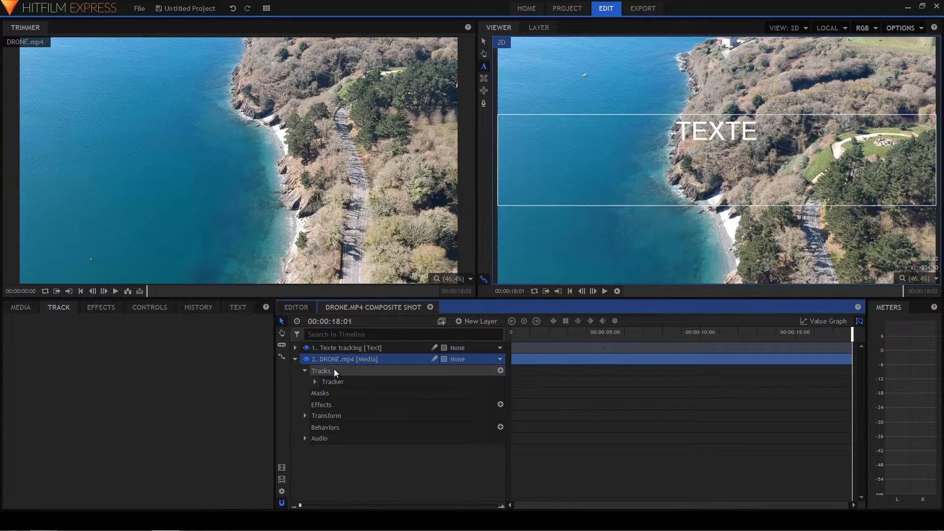
pyautogui.click(335, 370)
pyautogui.click(339, 382)
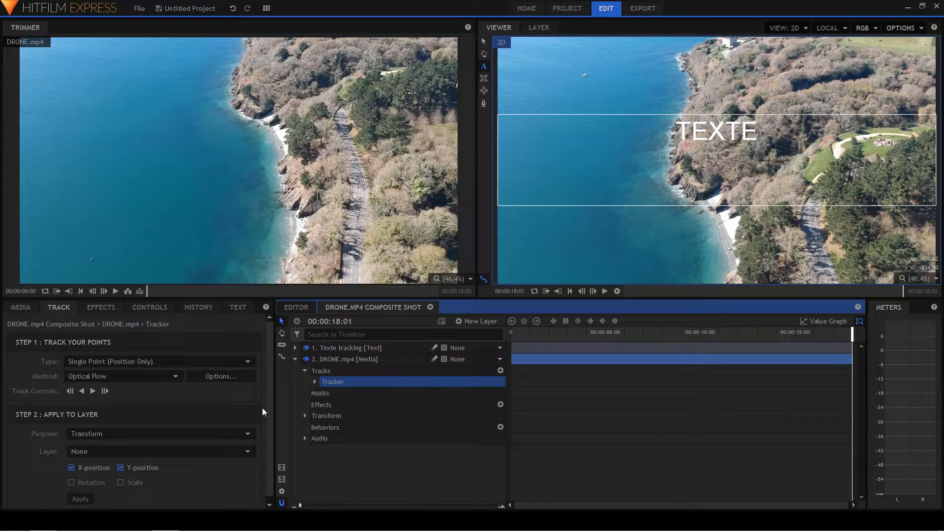
pyautogui.click(102, 451)
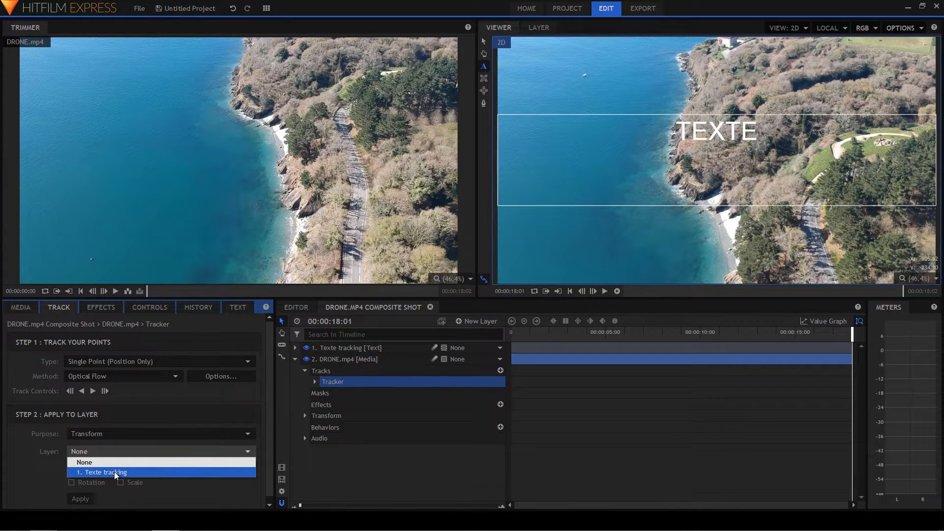
pyautogui.click(114, 471)
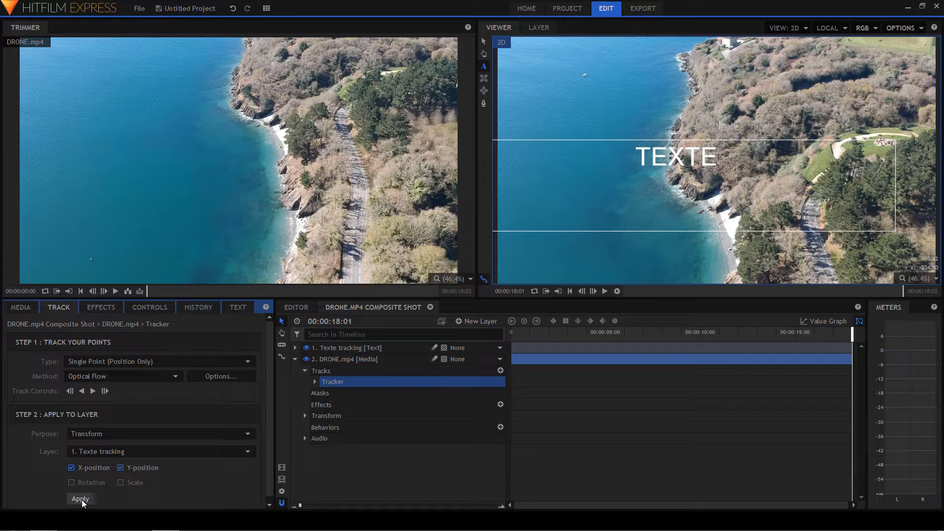
pyautogui.moveTo(853, 334); pyautogui.dragTo(474, 343)
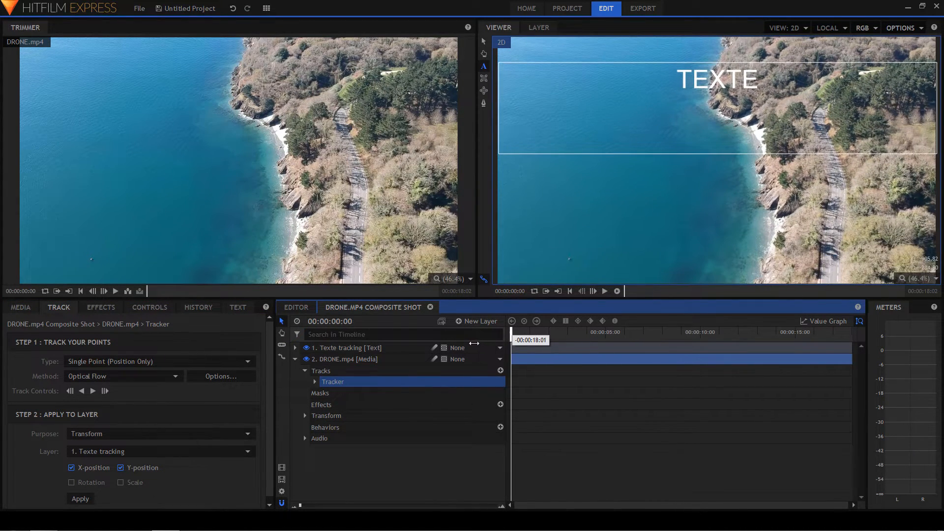
pyautogui.press('space')
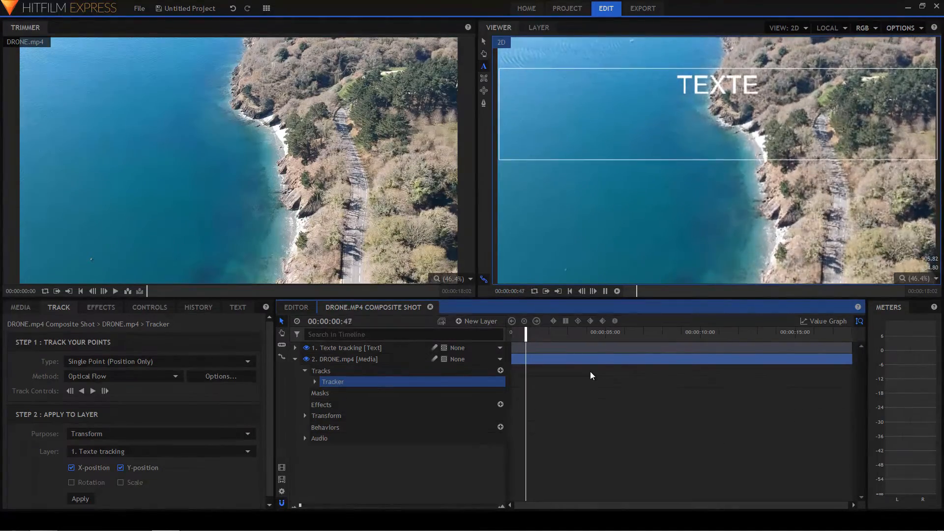